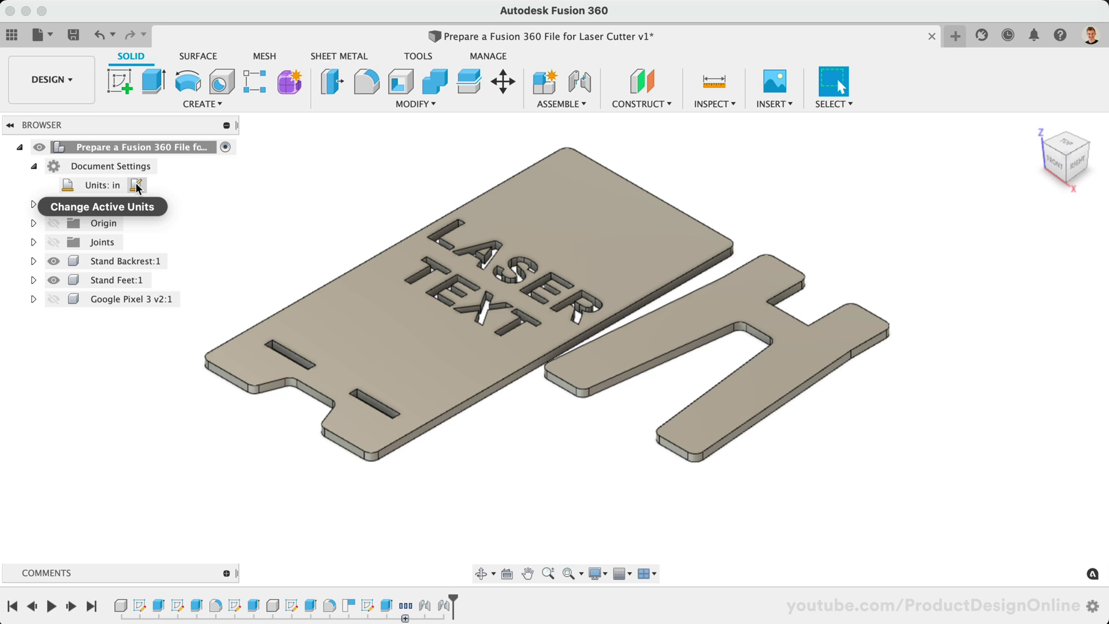
Open the Change Active Units setting under Document Settings
left_click(136, 185)
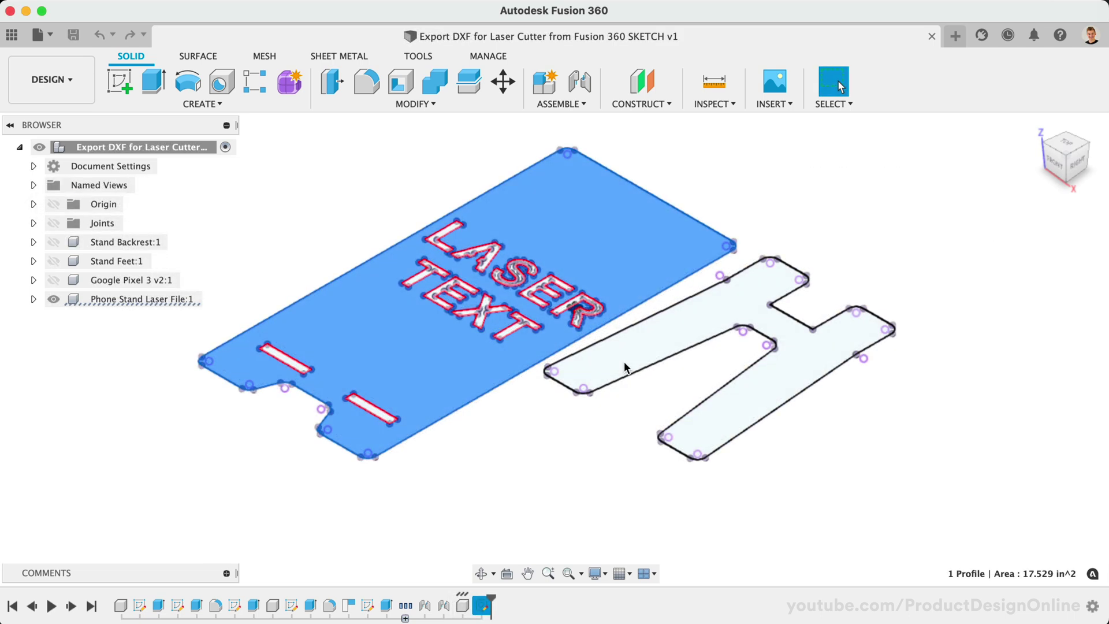
Inspect the feet profile, then expand Phone Stand Laser File:1 and its Sketches folder
left_click(624, 367)
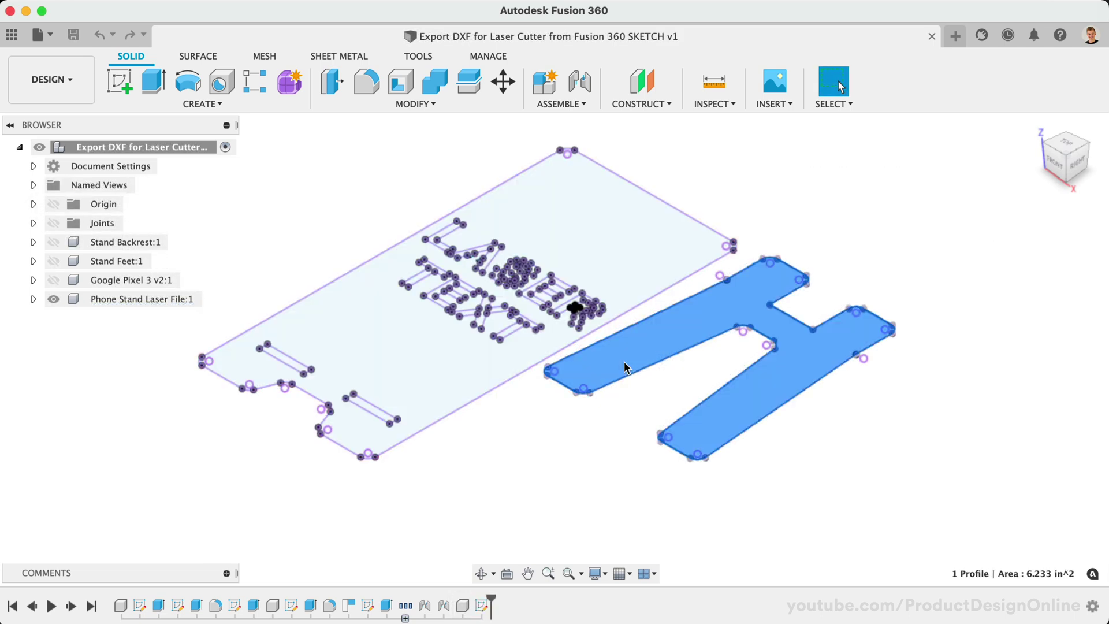
left_click(494, 442)
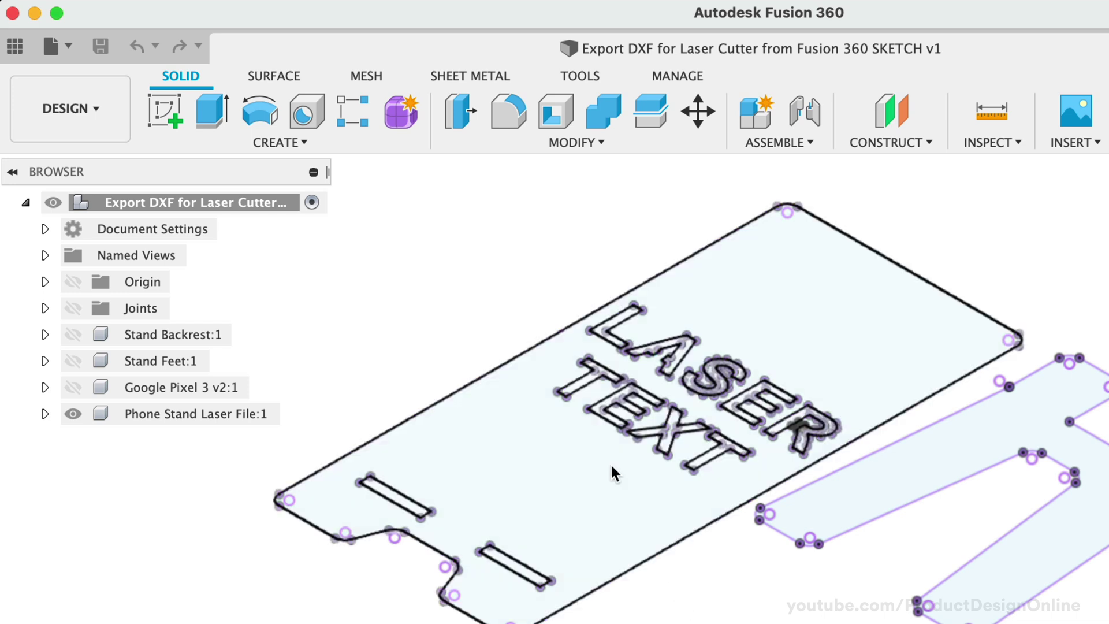
left_click(45, 414)
left_click(65, 468)
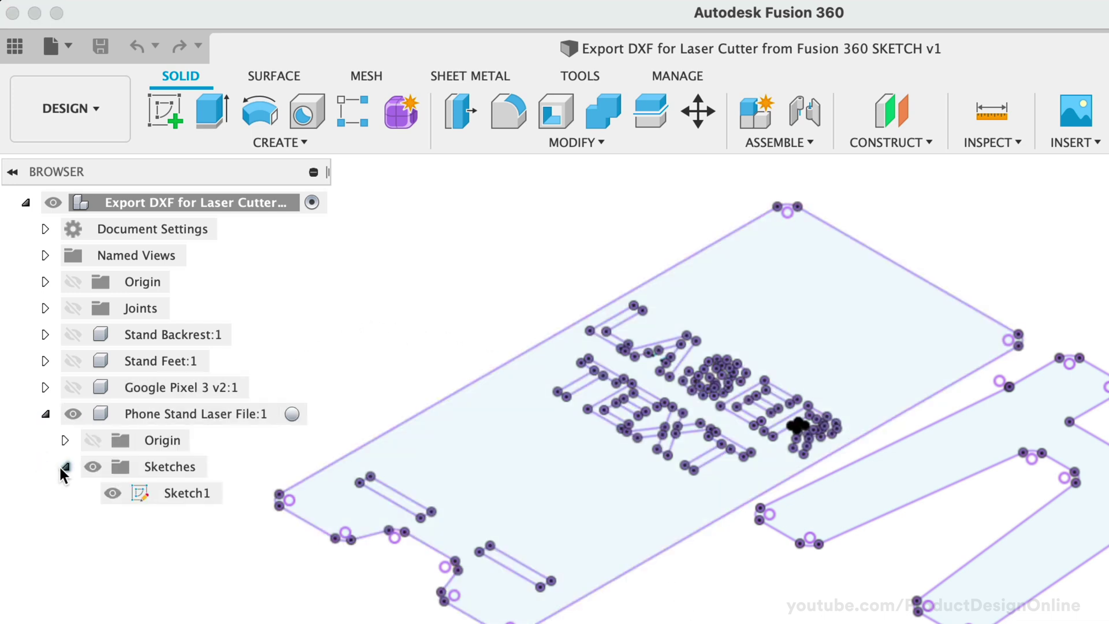
Rename Sketch1 in the Browser to 'Ready for Laser Cutter'
left_click(161, 504)
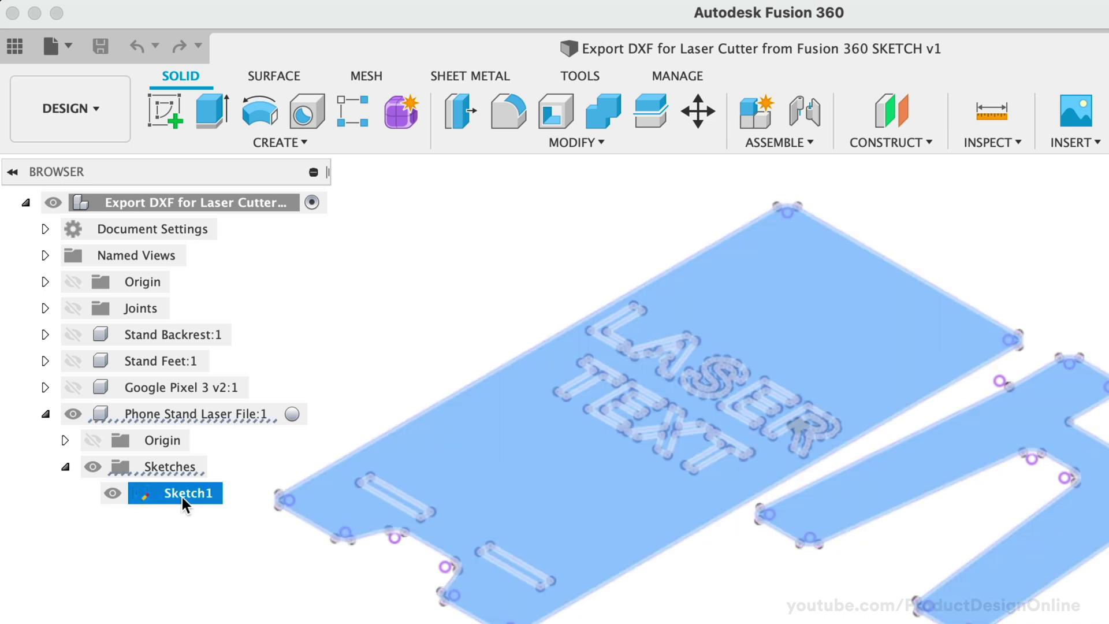
left_click(185, 500)
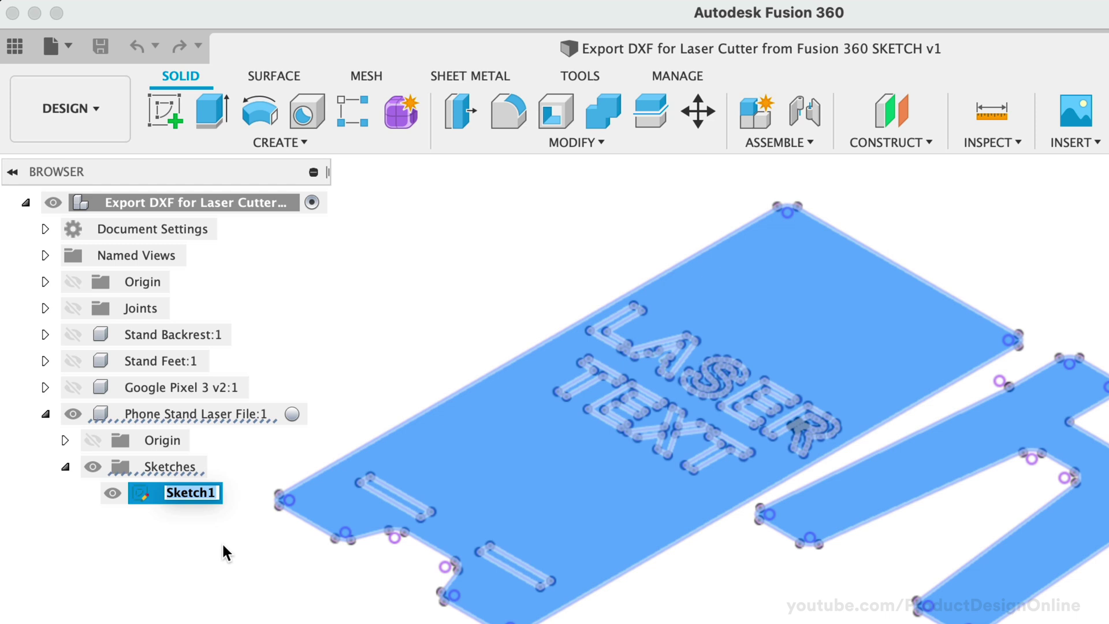
type("Ready for Laser Cutter")
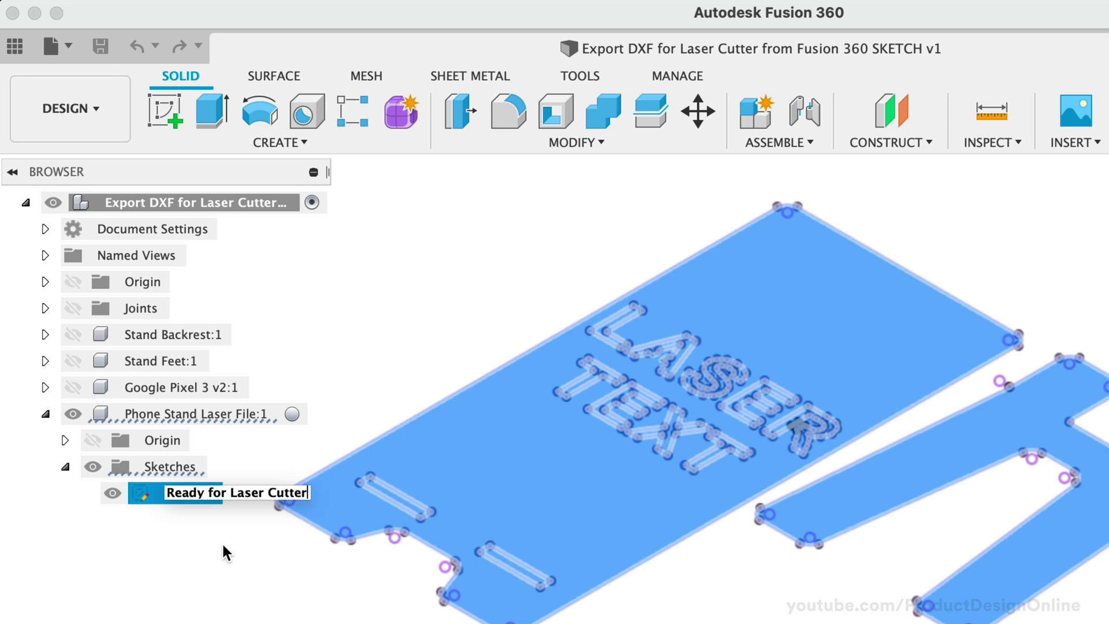
key("Return")
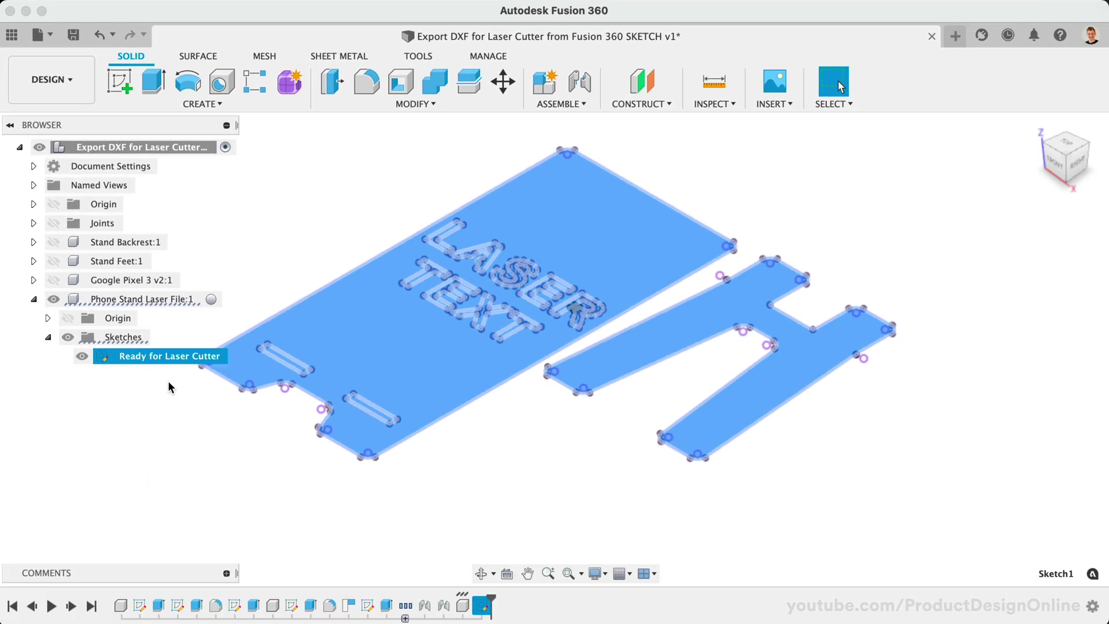
Save the Ready for Laser Cutter sketch as DXF 'Phone Stand for Laser'
right_click(170, 357)
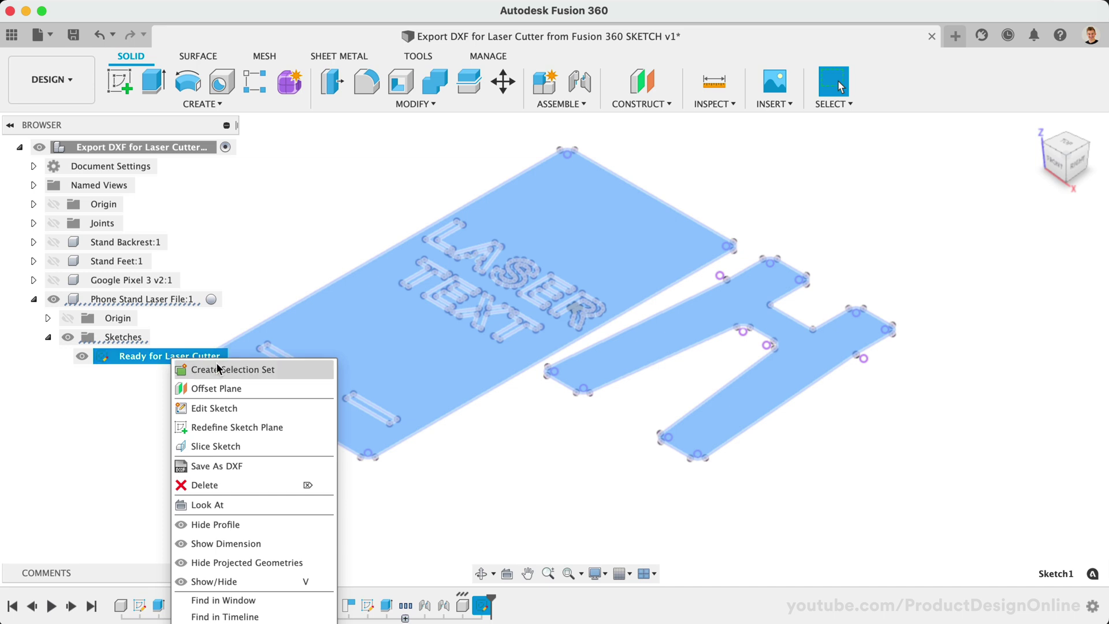
left_click(265, 466)
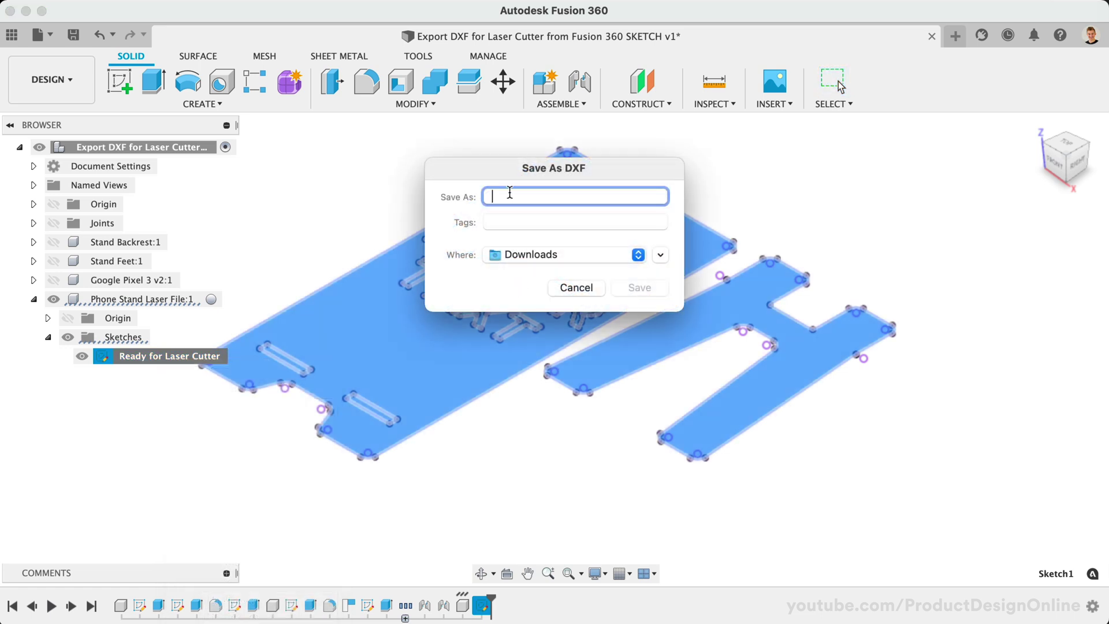
type("Phone Stsand fo")
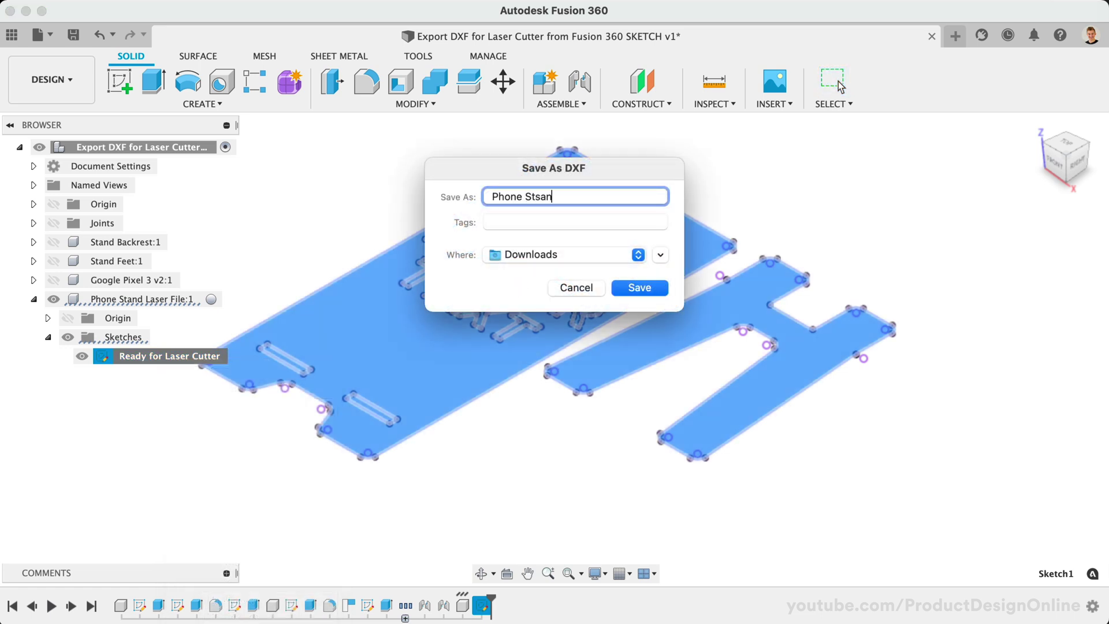
key("BackSpace")
key("BackSpace")
key("BackSpace")
key("BackSpace")
key("BackSpace")
key("BackSpace")
key("BackSpace")
type("and for Laser")
left_click(623, 289)
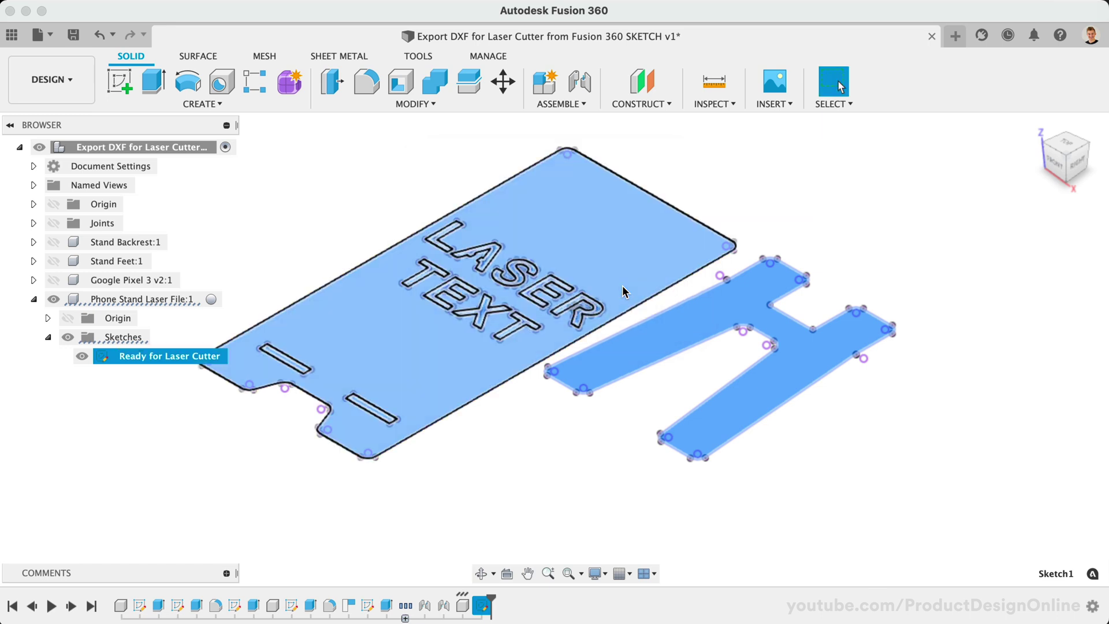
Deselect the sketch in the Fusion 360 canvas
left_click(542, 461)
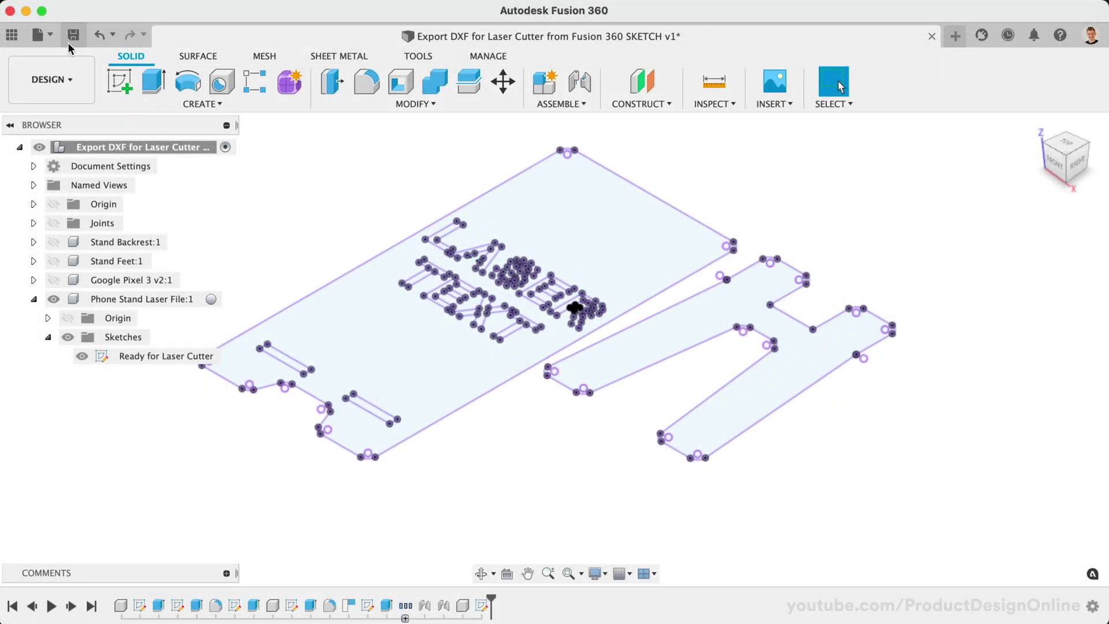
Open the Phone Stand for Laser DXF from the computer and place it on the XZ plane
left_click(52, 36)
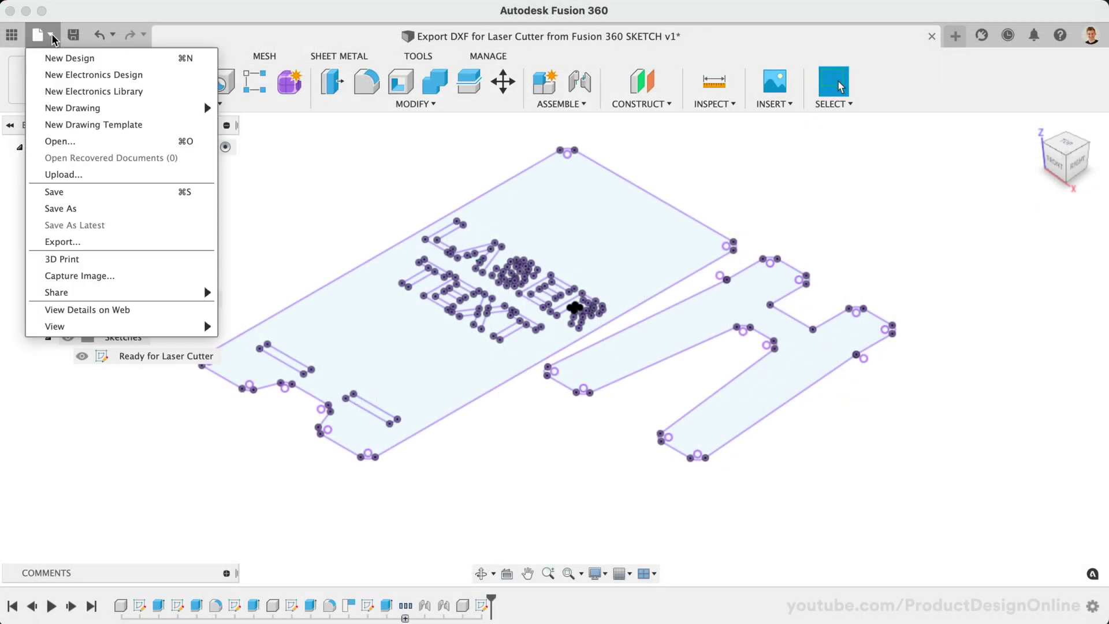
left_click(55, 141)
left_click(281, 467)
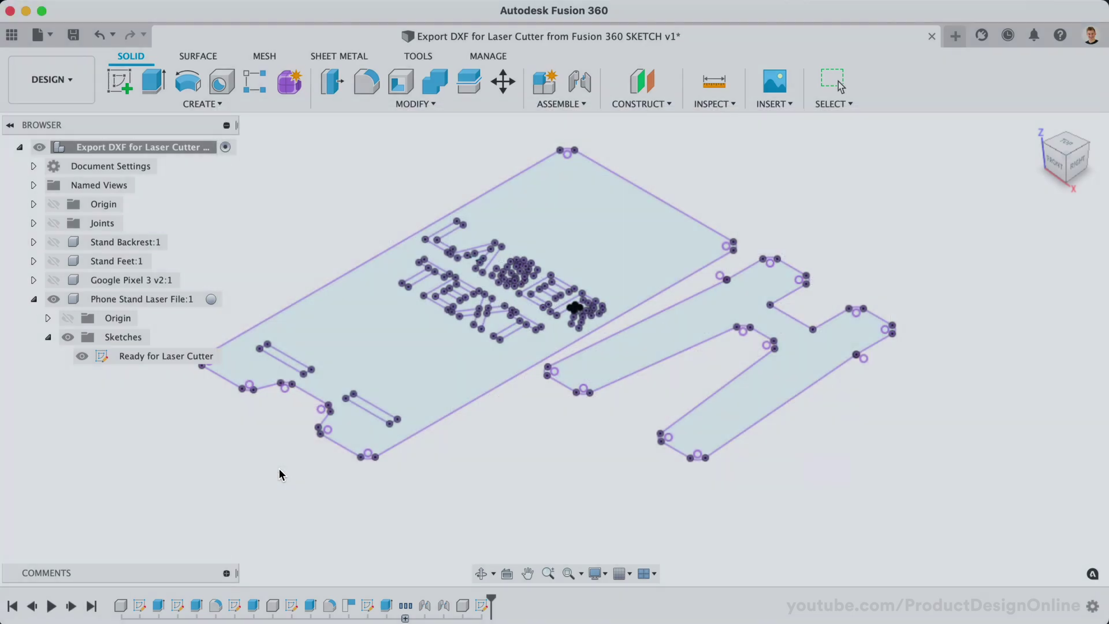
left_click(449, 11)
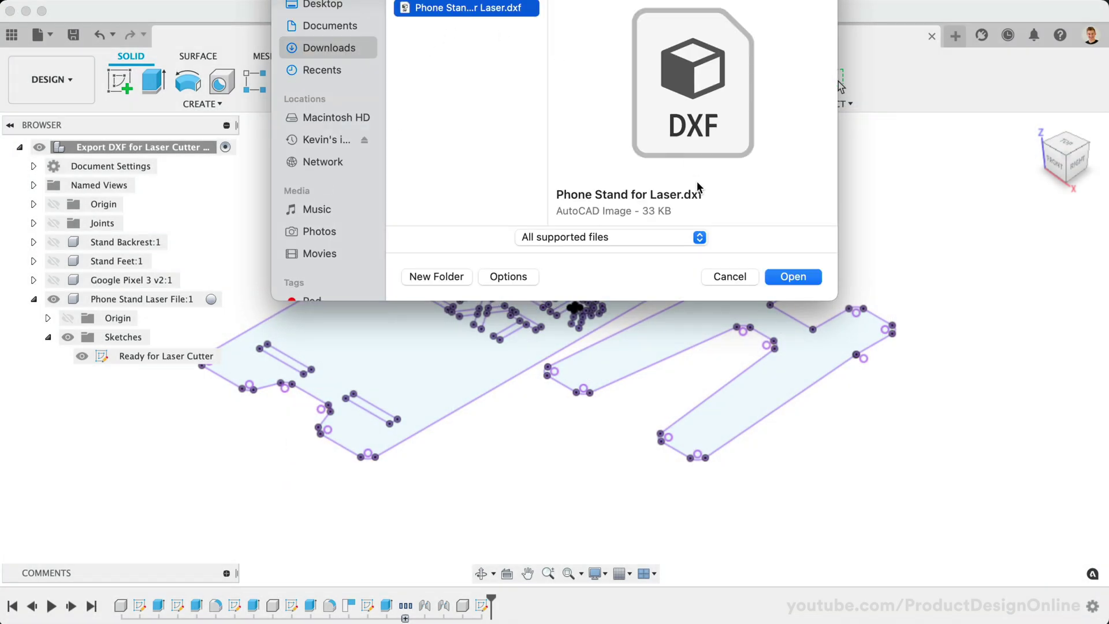
left_click(788, 277)
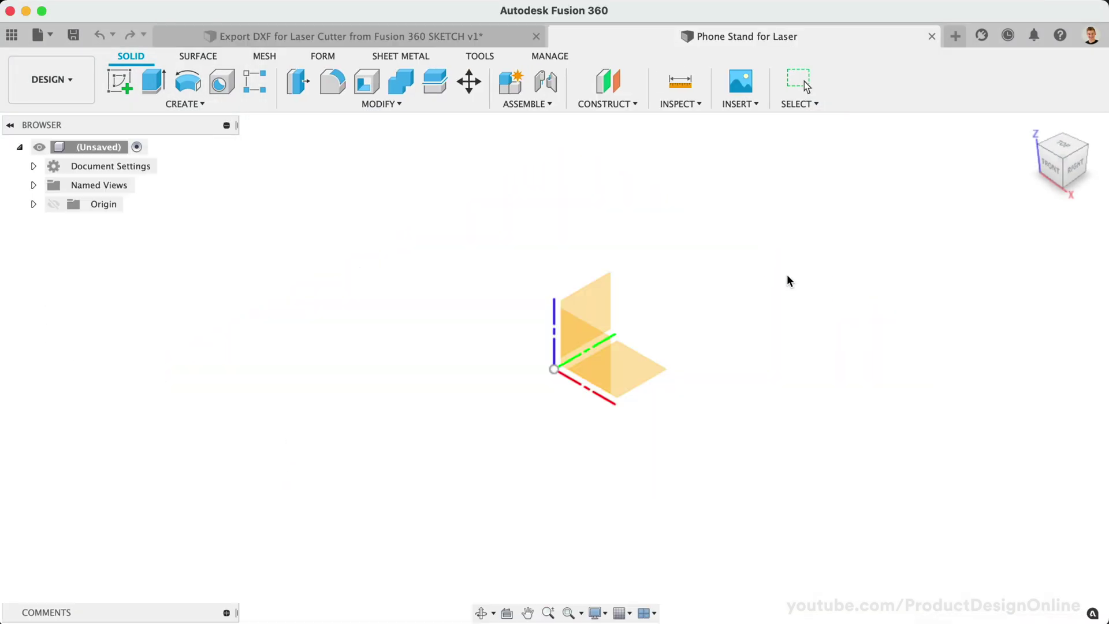
left_click(574, 326)
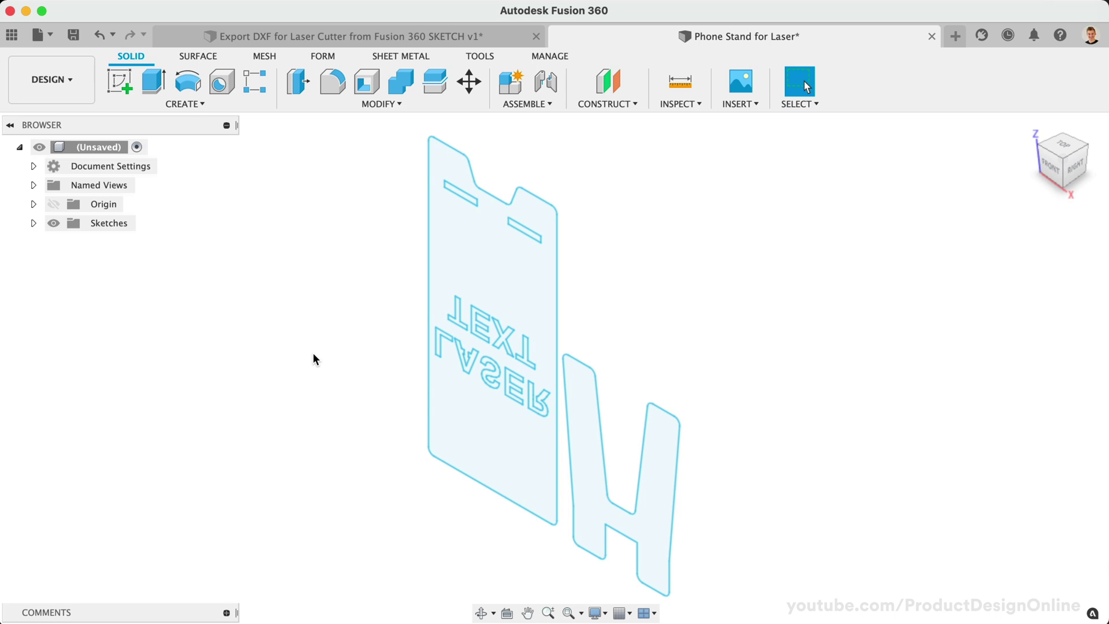
Check the backrest and H-shaped feet profiles of the imported sketch from the front
left_click(443, 427)
left_click(385, 430)
left_click(584, 488)
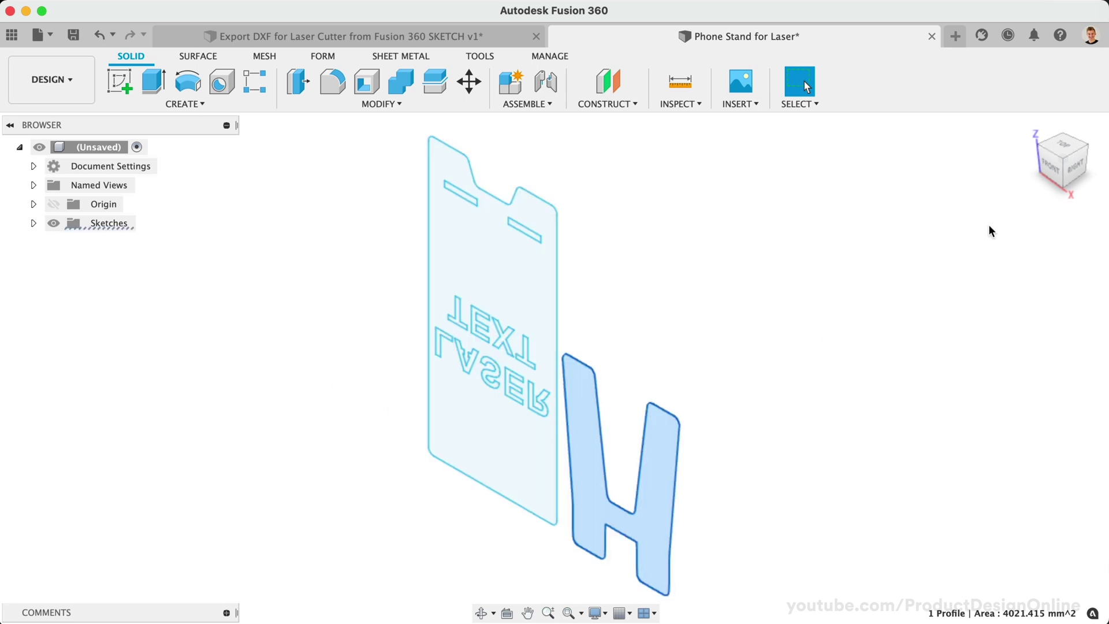
left_click(1050, 174)
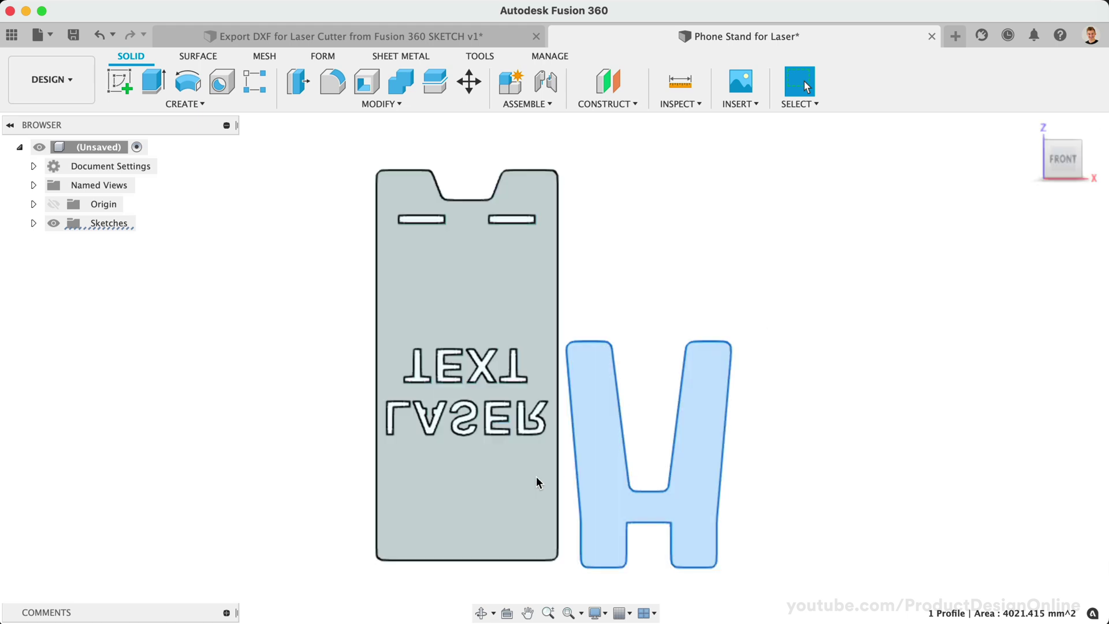
left_click(537, 482)
left_click(198, 43)
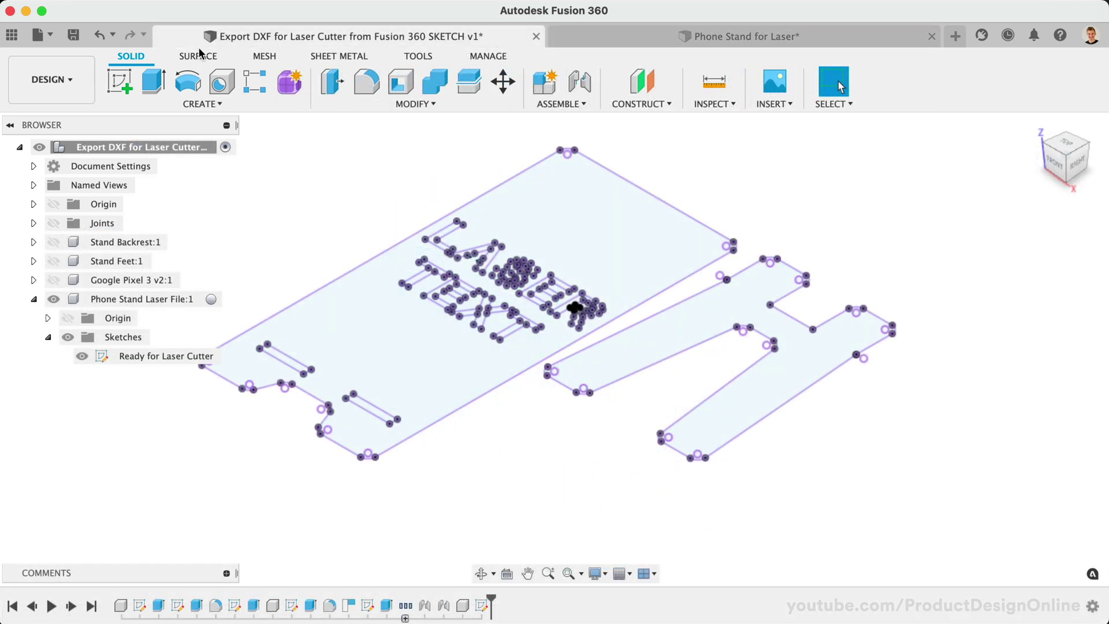
left_click(53, 36)
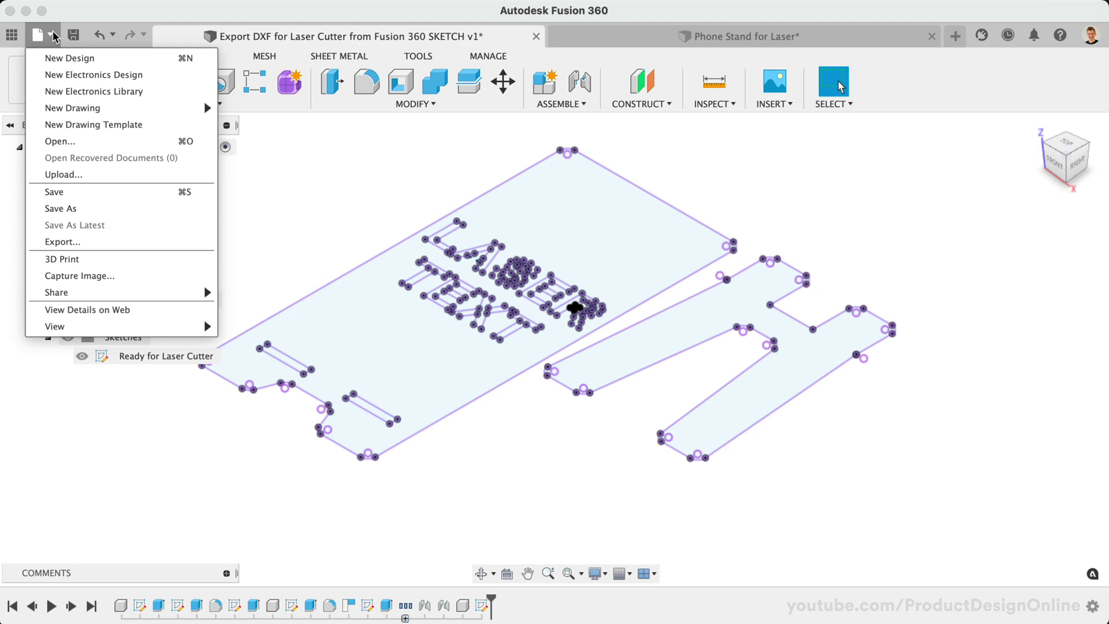
left_click(66, 239)
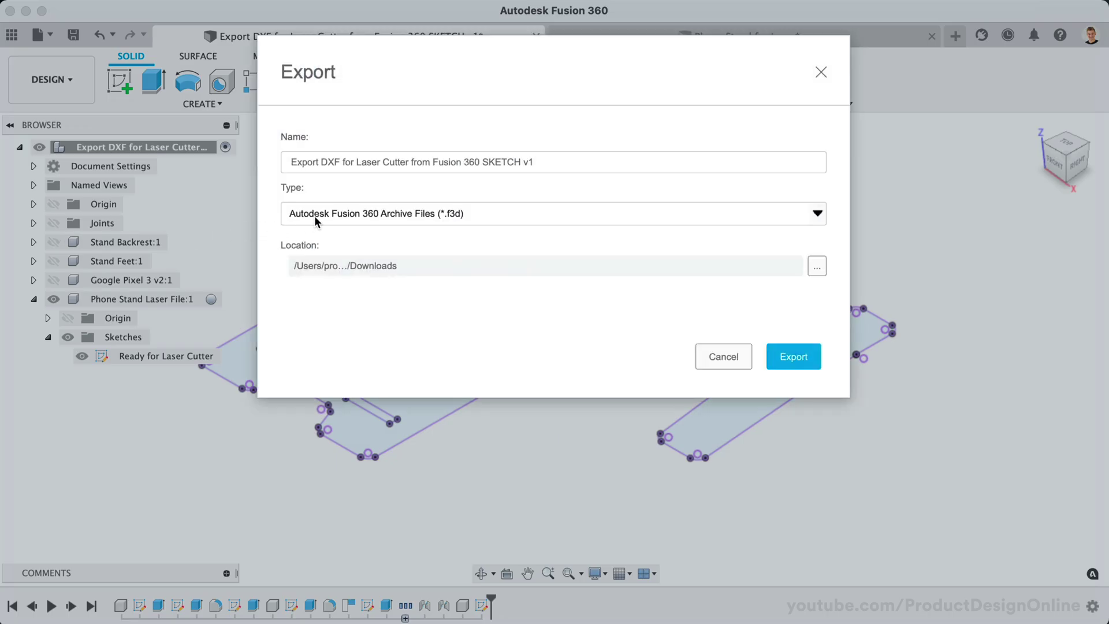
left_click(316, 222)
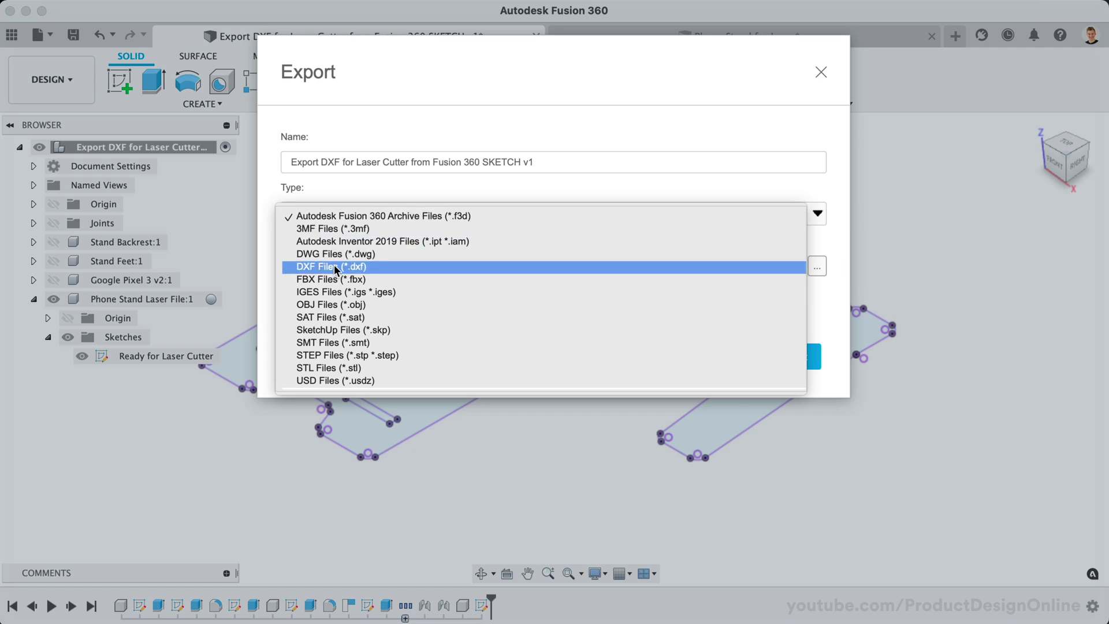
left_click(392, 267)
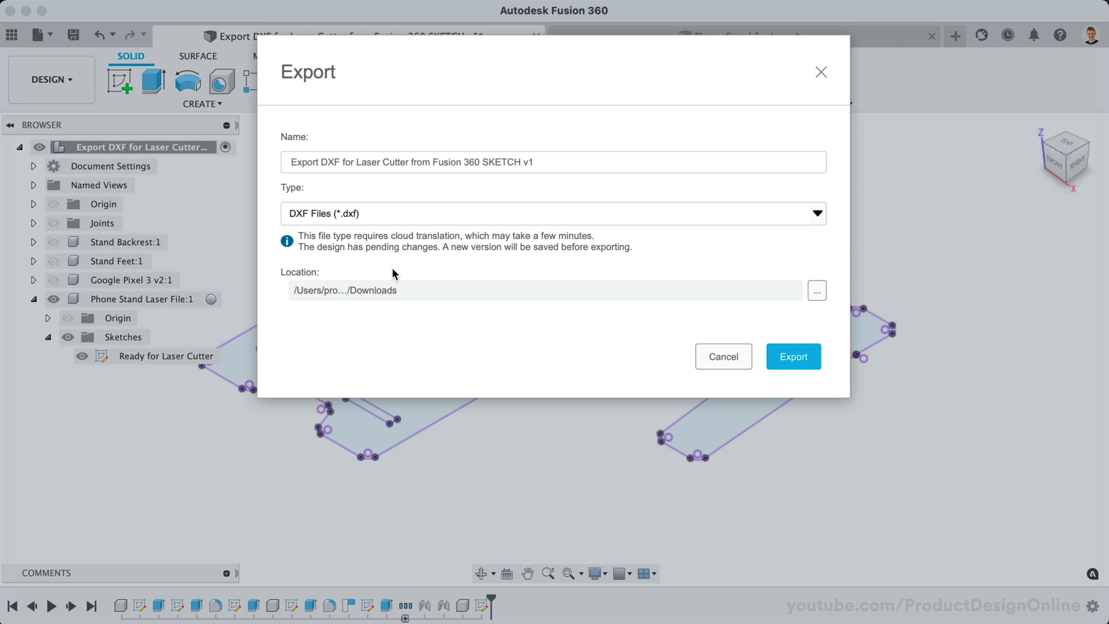
left_click(721, 358)
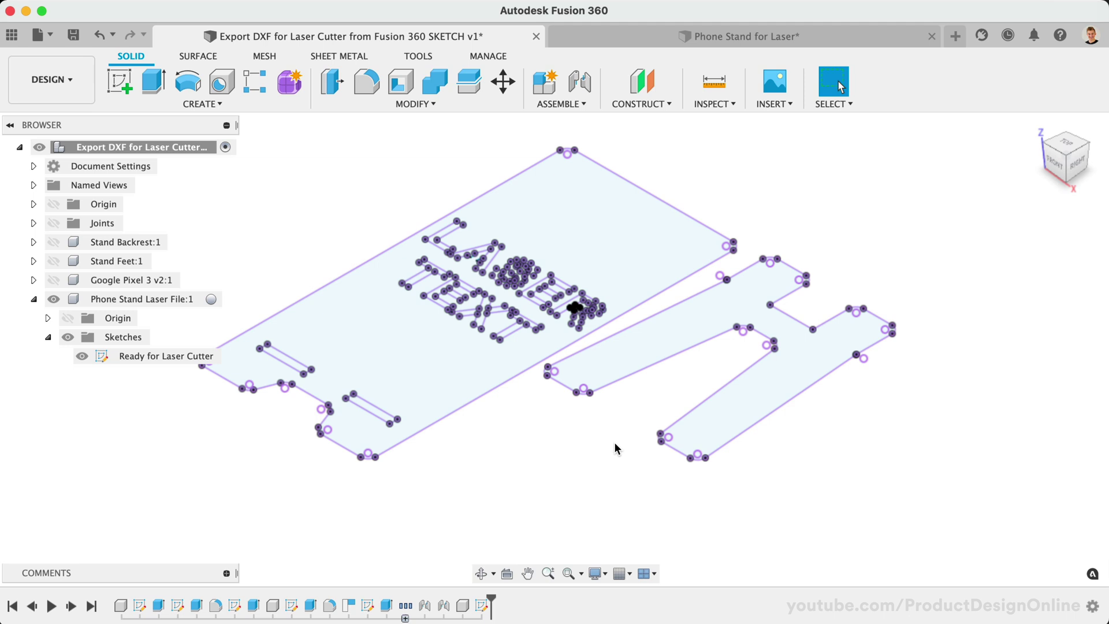
Select the plate and H-shaped feet profiles and review the sketch's action list
left_click(456, 358)
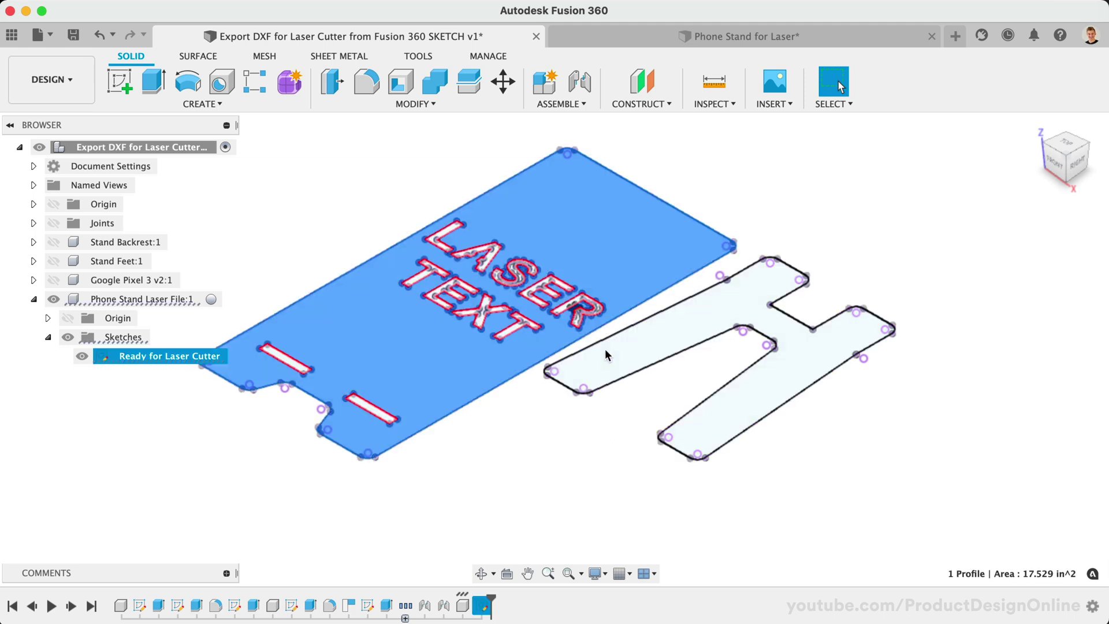
left_click(606, 354)
right_click(161, 360)
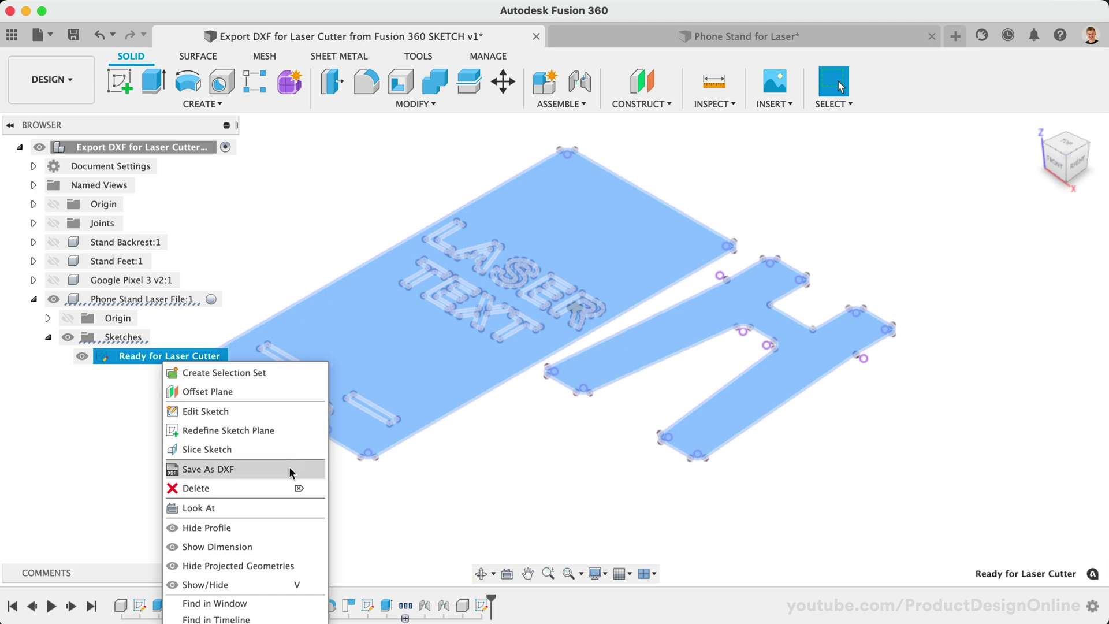
left_click(302, 259)
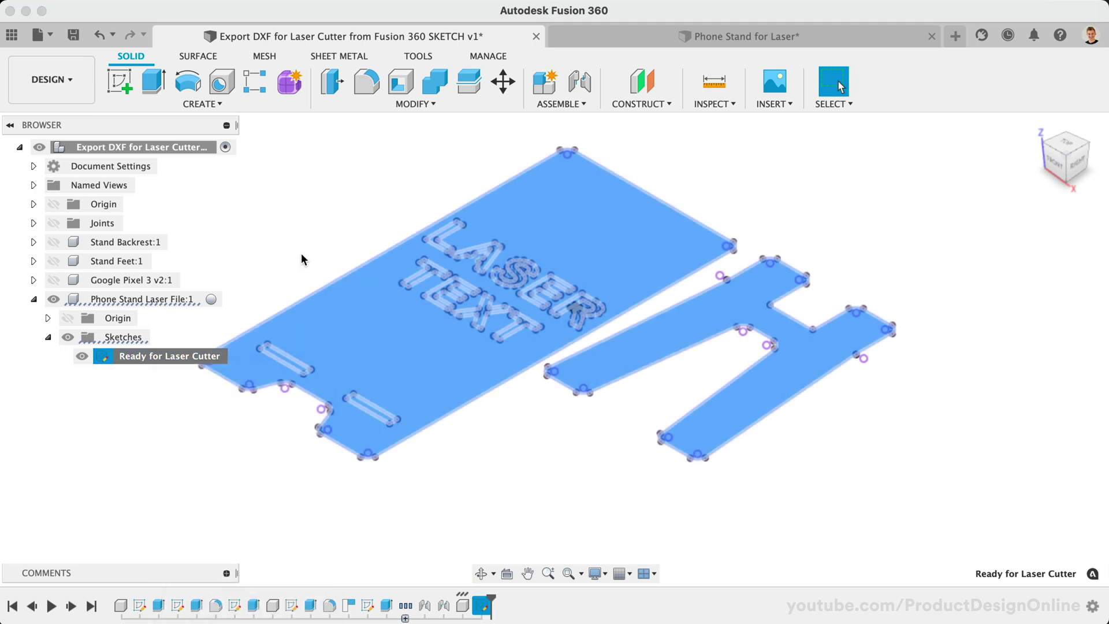
Start a design export with the file type set to DXF
left_click(39, 35)
left_click(68, 238)
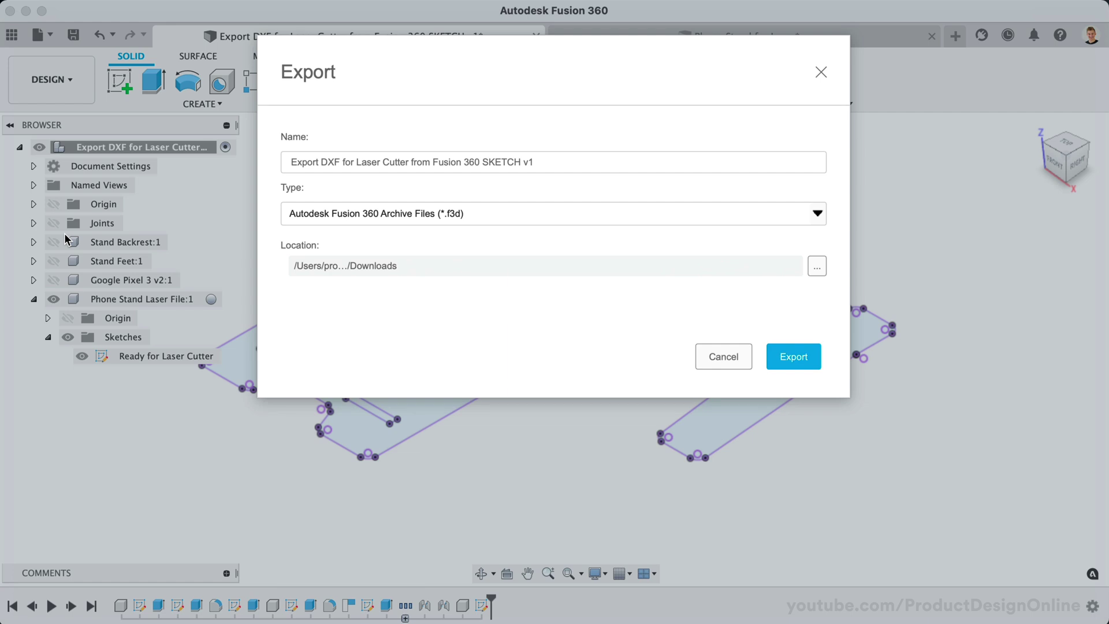
left_click(315, 216)
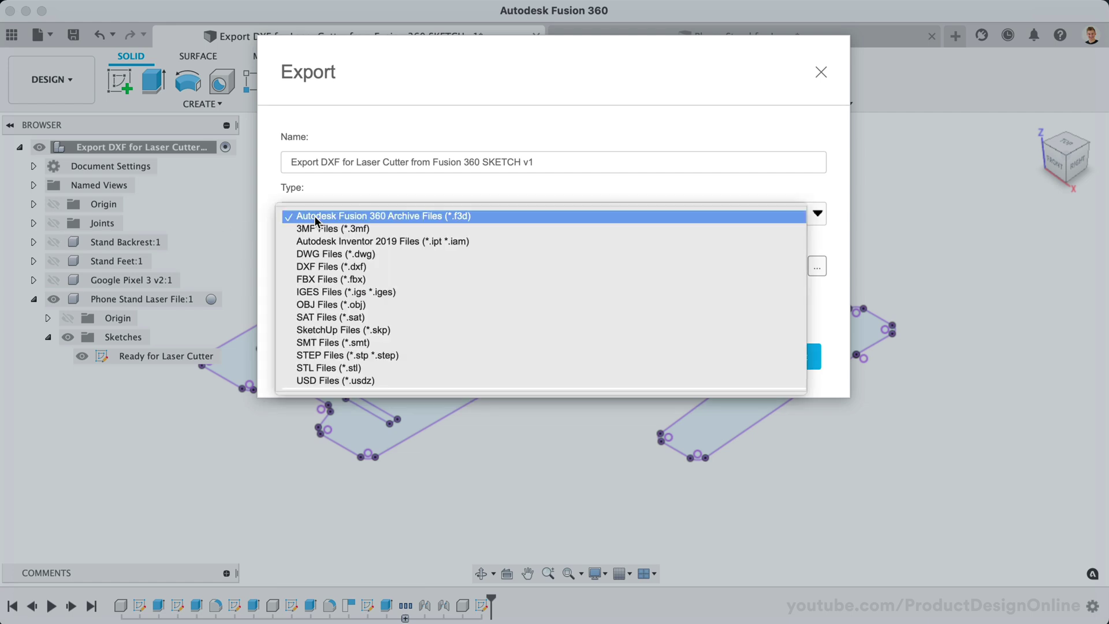
left_click(392, 267)
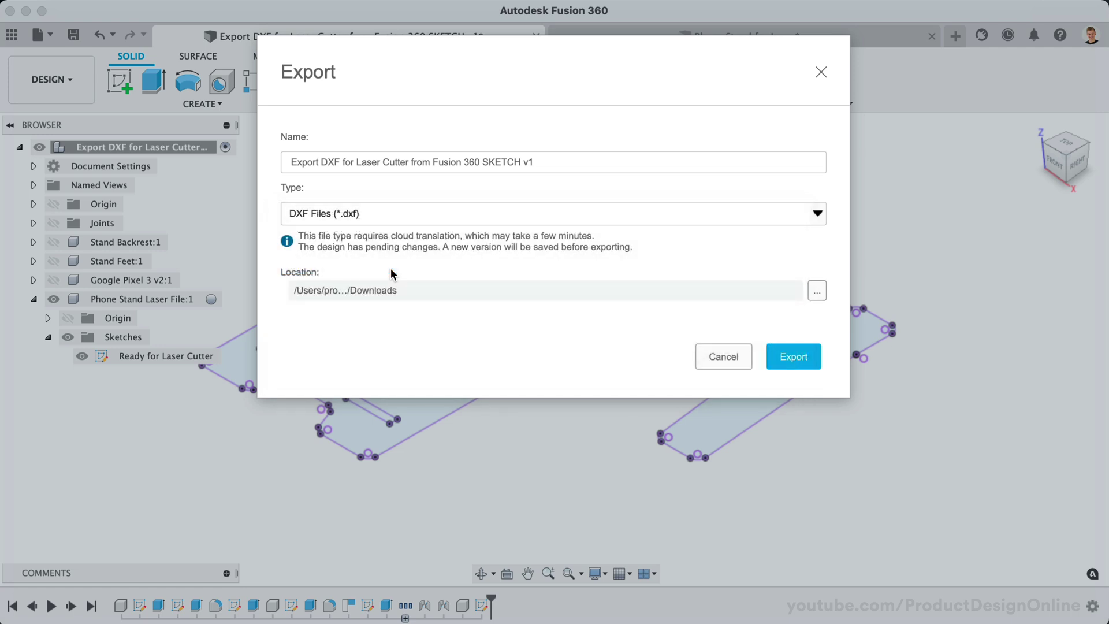